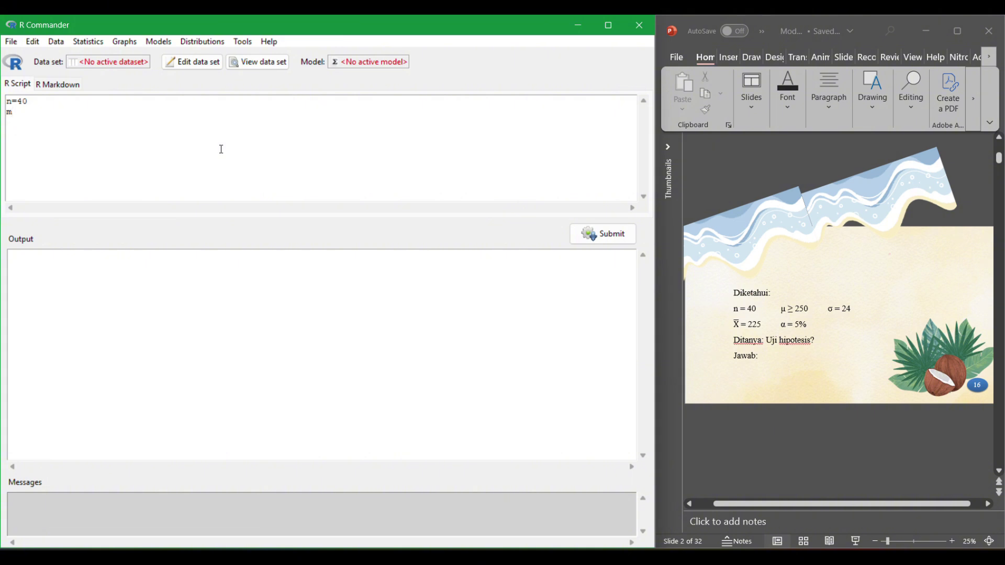
- Complete the given data in the script below n=40 with the lines m=250, s=24 and x=225
text(=250)
key(Return)
text(s=24)
key(Return)
text(x=225)
- Add the one-mean test statistic formula z0=(x-m)/(s/sqrt(n)) to the script
scroll(846, 355, down, 1)
click(43, 145)
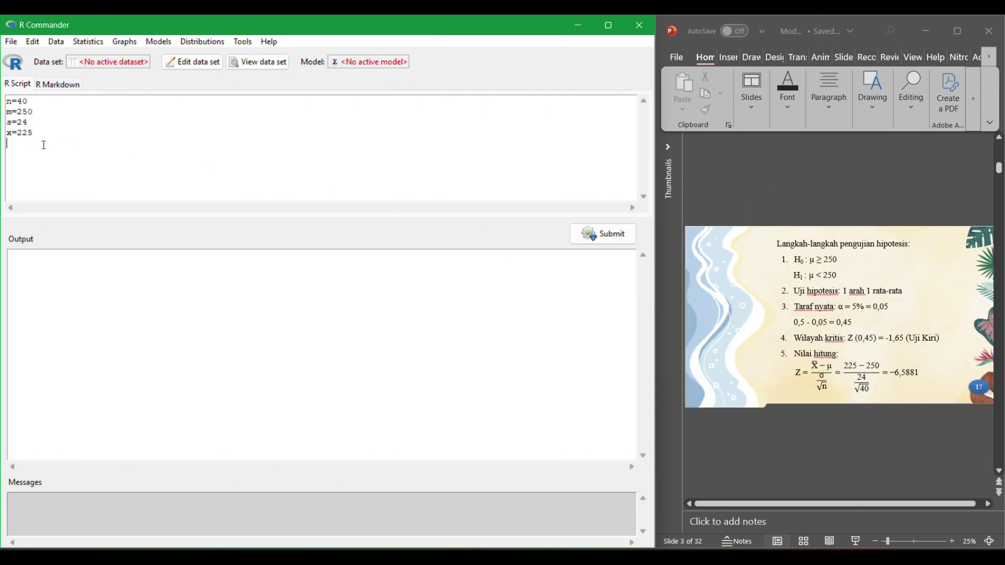
text(z0=(x-m) / (s/x)
key(BackSpace)
text(sqrt(n)))
key(Return)
- Add a z0 line to print the statistic and run the whole script for the first case
text(z0)
key(ctrl+a)
drag(126, 195, 6, 100)
key(ctrl+a)
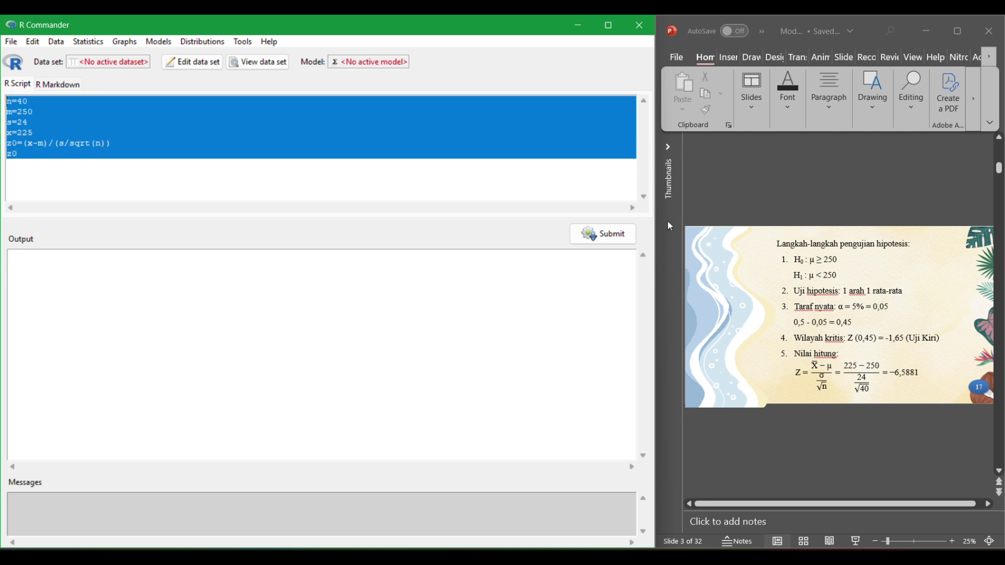
click(629, 236)
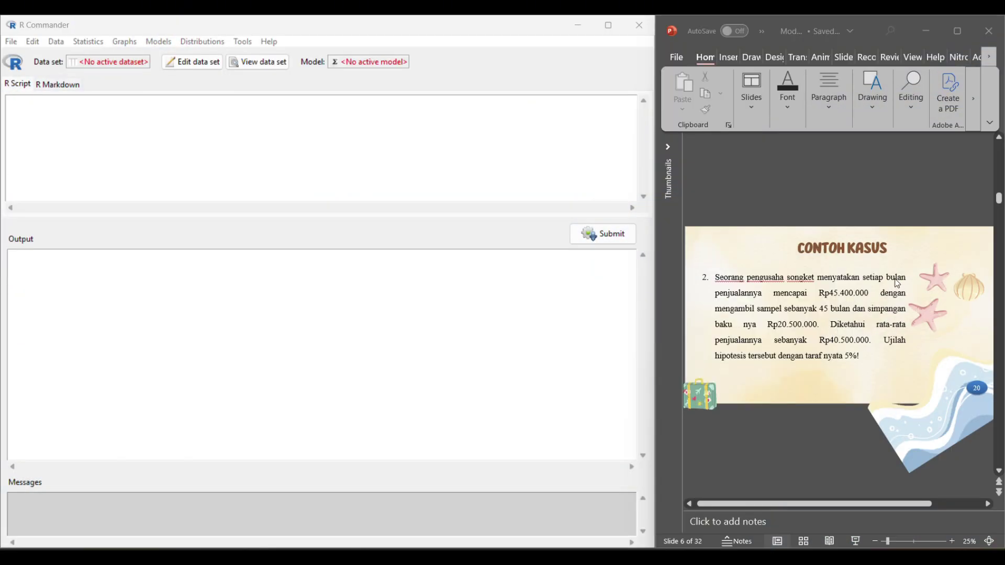
- Start the script for case 2 with the lines n=45 and m=40500000 from the given data
scroll(893, 289, down, 1)
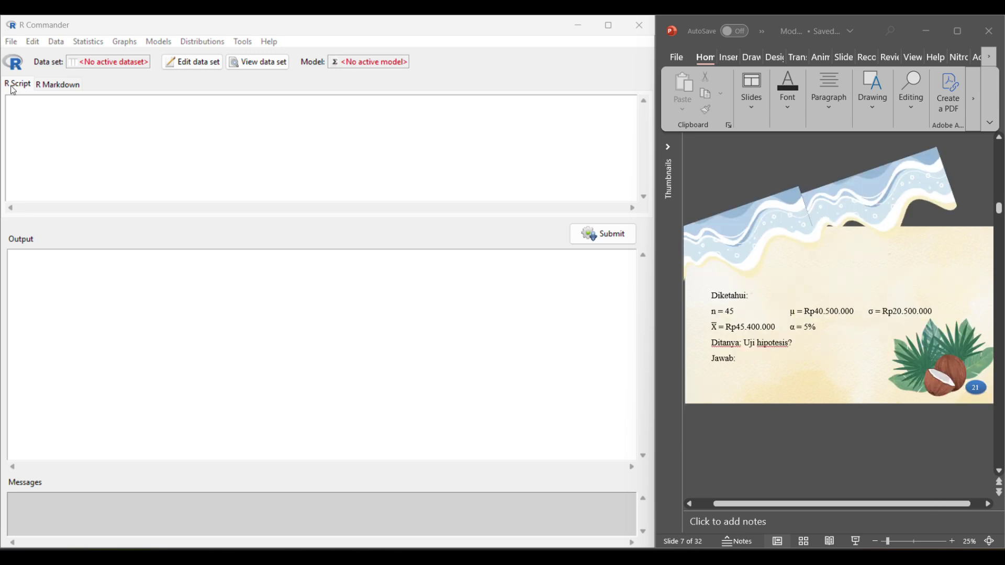
click(73, 109)
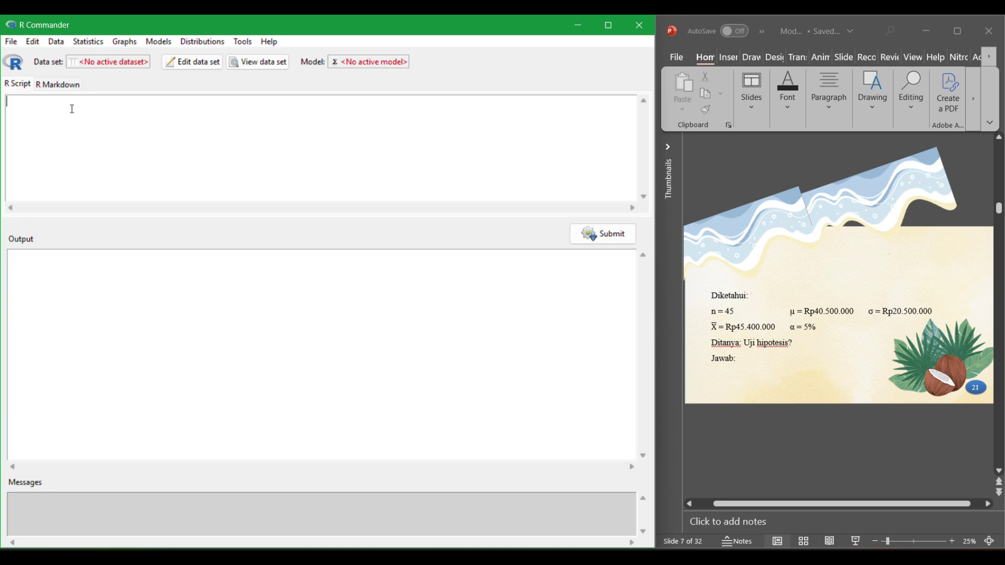
text(n=)
text(45 )
text(m)
text(=)
text(40)
text(500)
text(000)
- Add the standard deviation s=20500000 and the sample mean x=45400000 as new script lines
text(s=20)
text(500000)
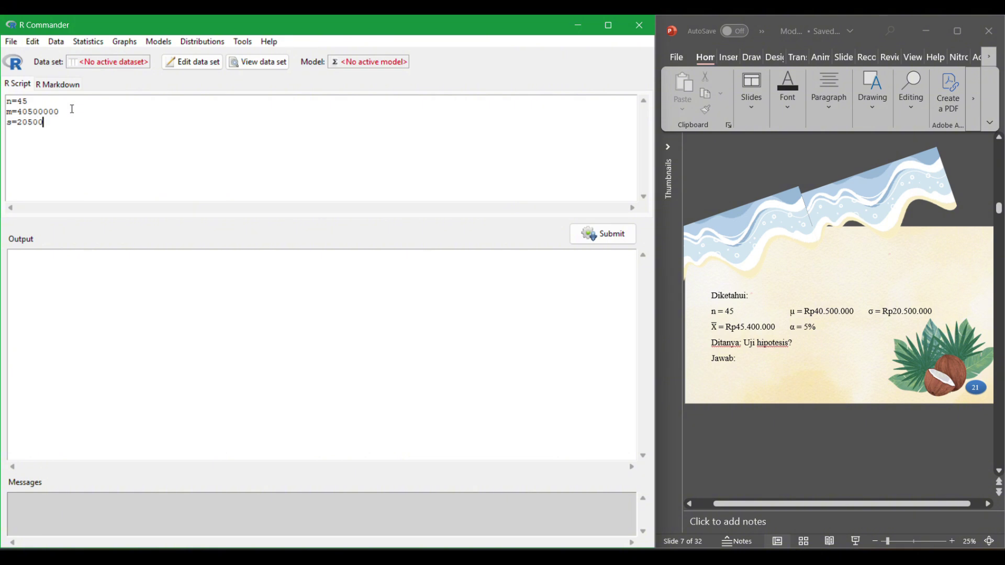
key(Return)
text(x=45400000)
key(Return)
- Add the formula z0=(x-m)/(s/sqrt(n)) and a z0 line to print the result for case 2
scroll(802, 241, down, 1)
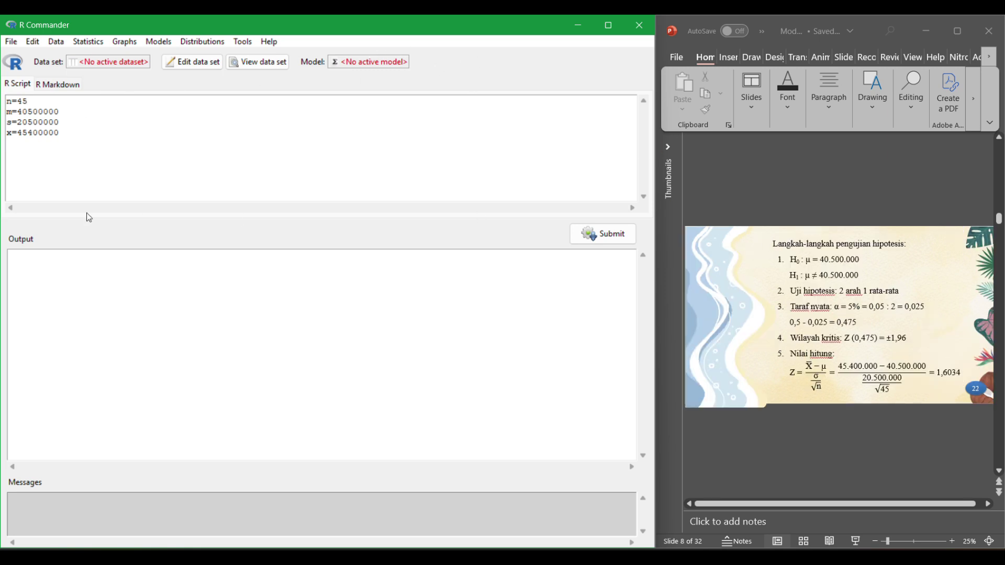
text(z0=(x-m)/(s/sqrt(n))
key(Return)
text(z0)
triple_click(74, 143)
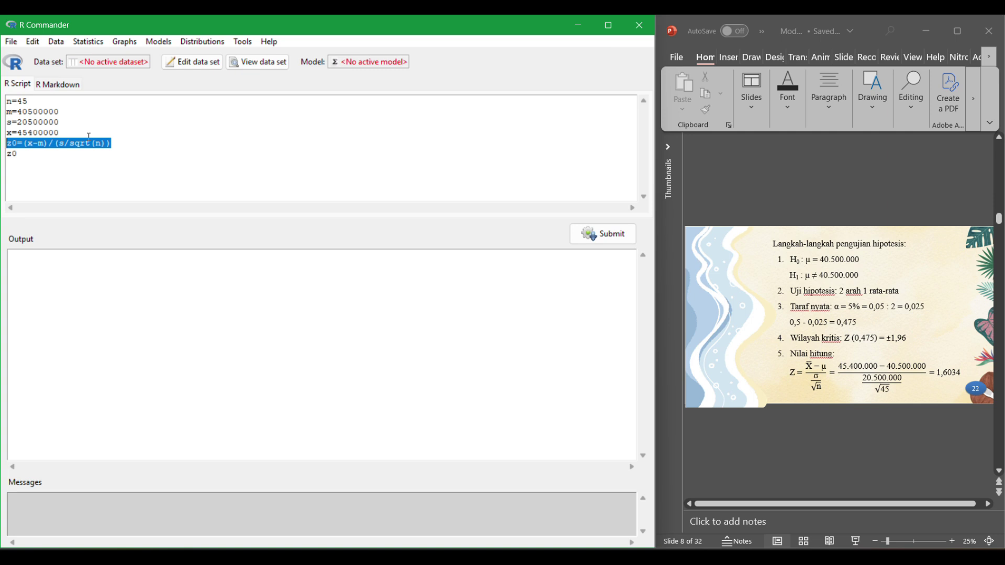
triple_click(79, 146)
click(72, 139)
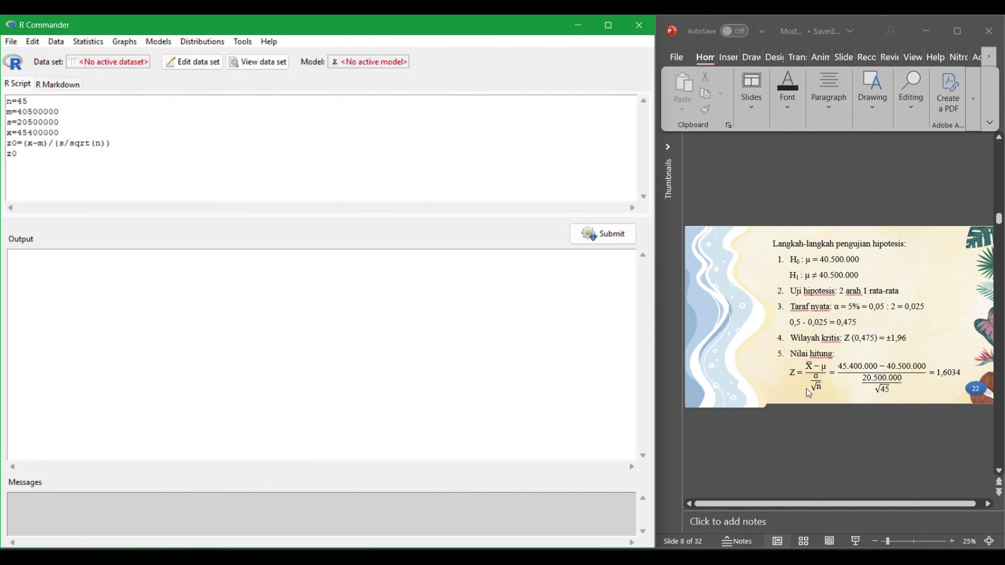
click(74, 143)
- Run the whole case 2 script to compute z0
click(65, 179)
key(ctrl+a)
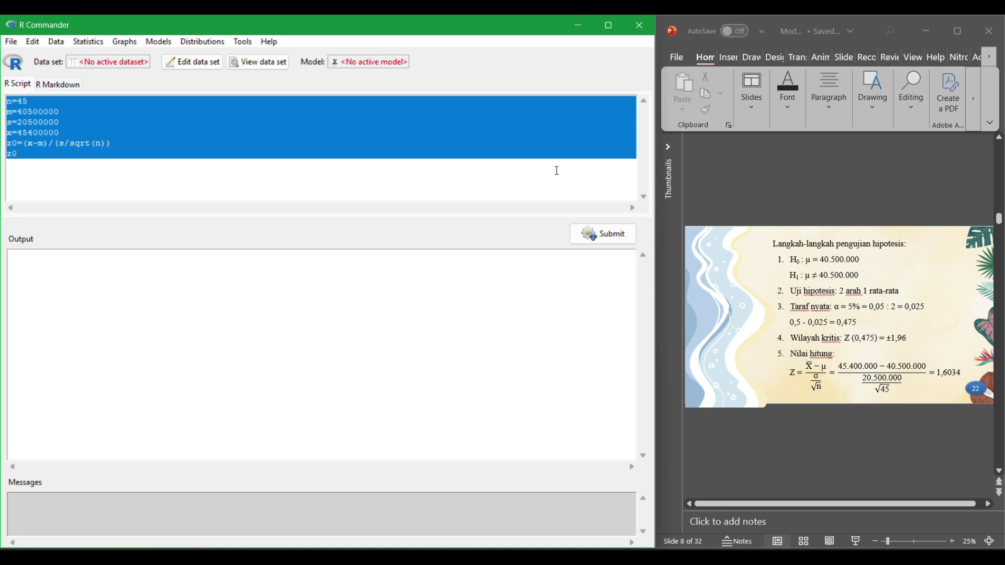
click(602, 234)
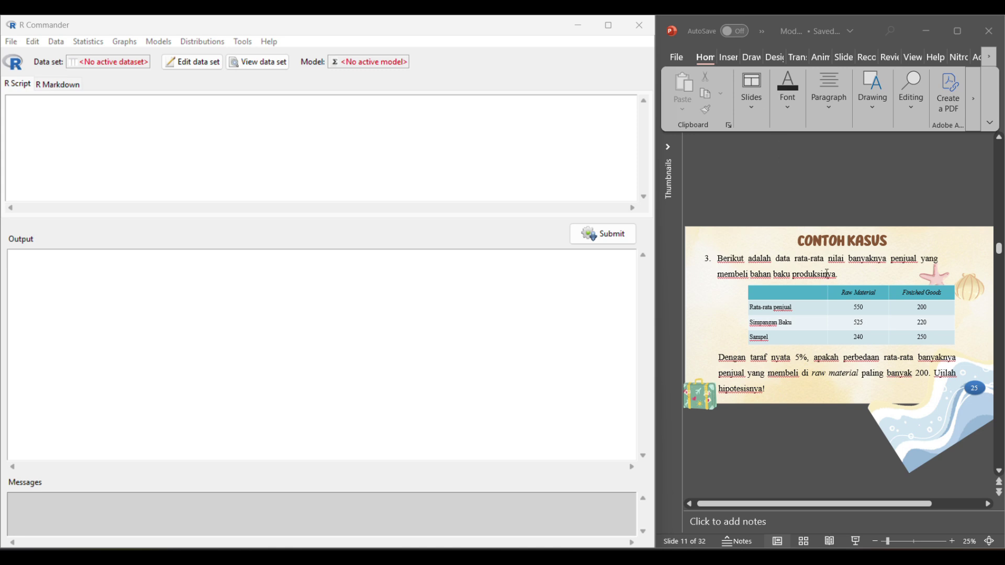
- Start the script for case 3 with the two sample means x1=550 and x2=200
scroll(827, 273, down, 2)
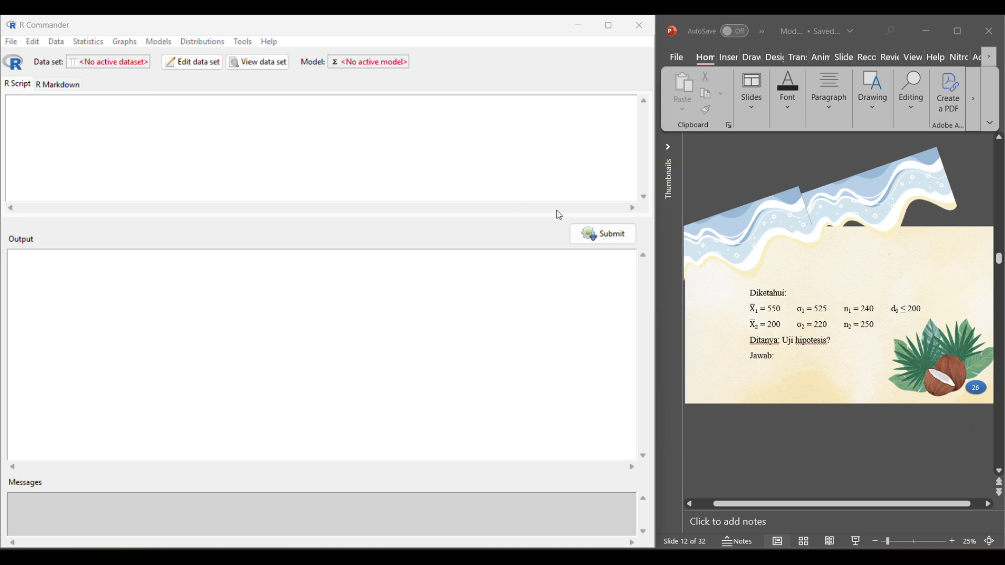
click(331, 127)
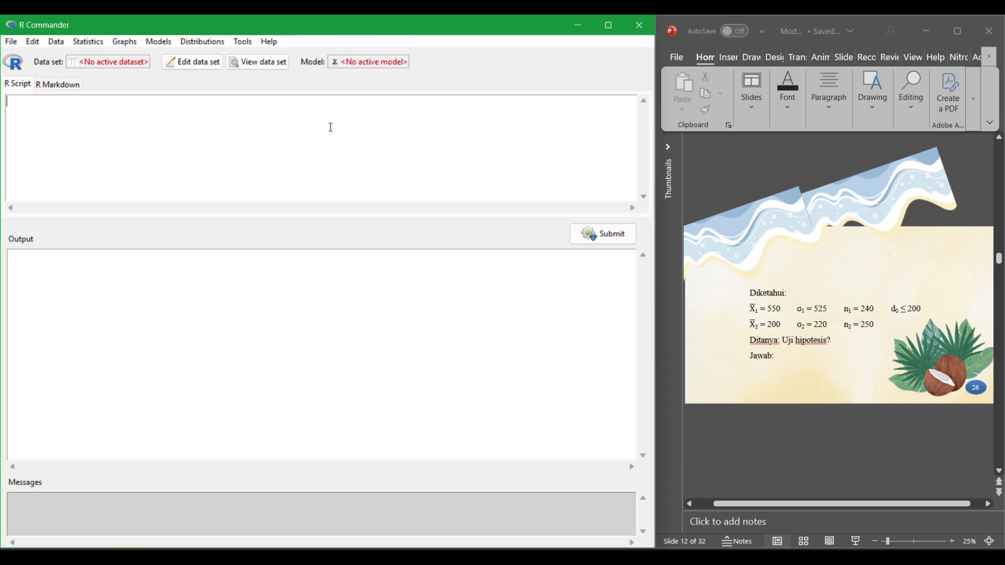
text(zs)
key(BackSpace)
key(BackSpace)
text(x1=550)
key(Return)
text(x2=)
text(200 )
- Add the two standard deviations s1=525 and s2=220 as new script lines
text(s1)
text(=)
text(525)
text(\s2)
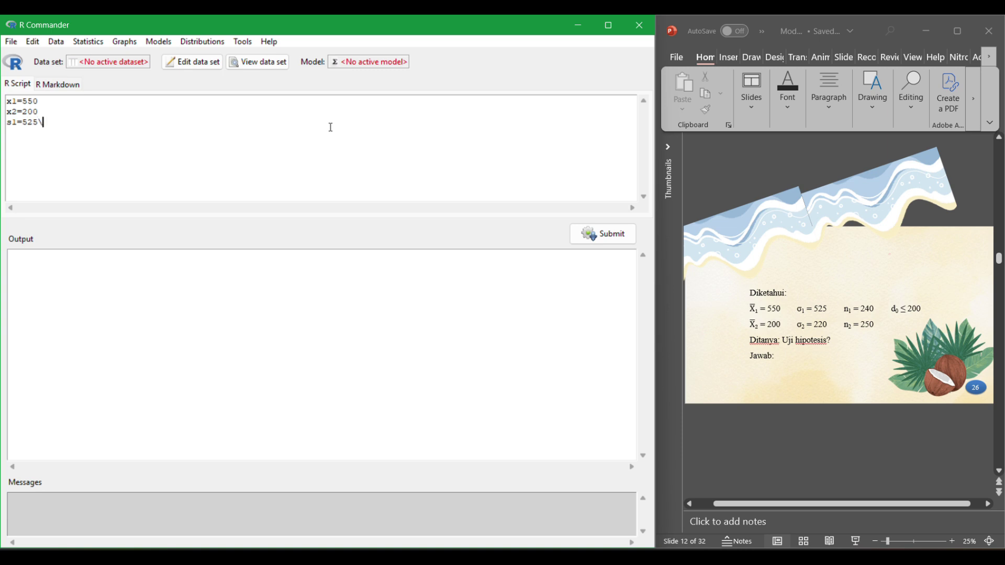
key(BackSpace)
key(BackSpace)
key(BackSpace)
key(Return)
text(s2=220)
key(Return)
- Add the sample sizes n1=240 and n2=250 and the hypothesized difference d0=200 to the script
text(n1=240)
key(Return)
text(n2=250 )
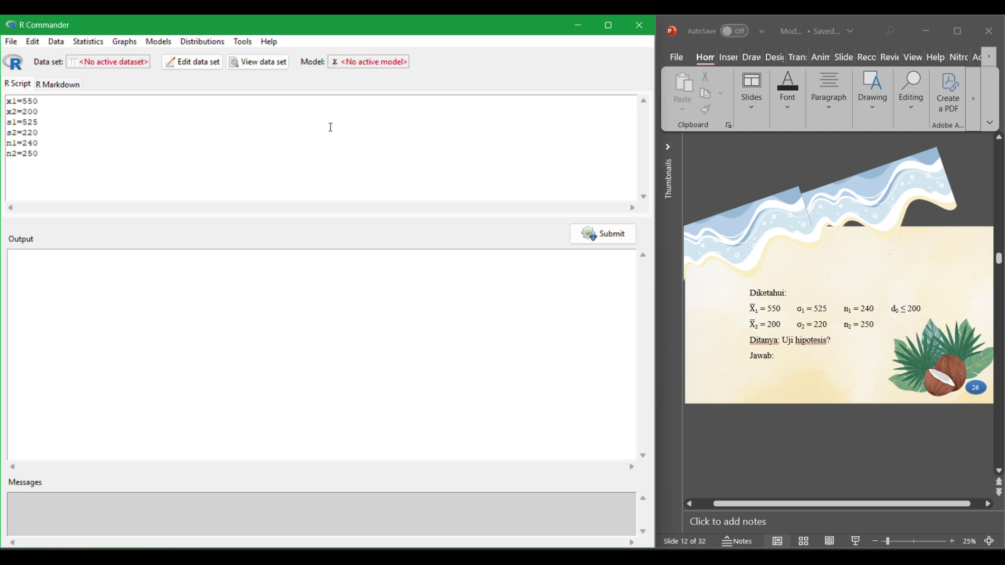
text(d0=200)
key(Return)
- Add the two-mean test statistic formula z0=((x1-x2)-d0)/(sqrt((s1^2/n1)+(s2^2/n2))) to the script
scroll(731, 230, down, 1)
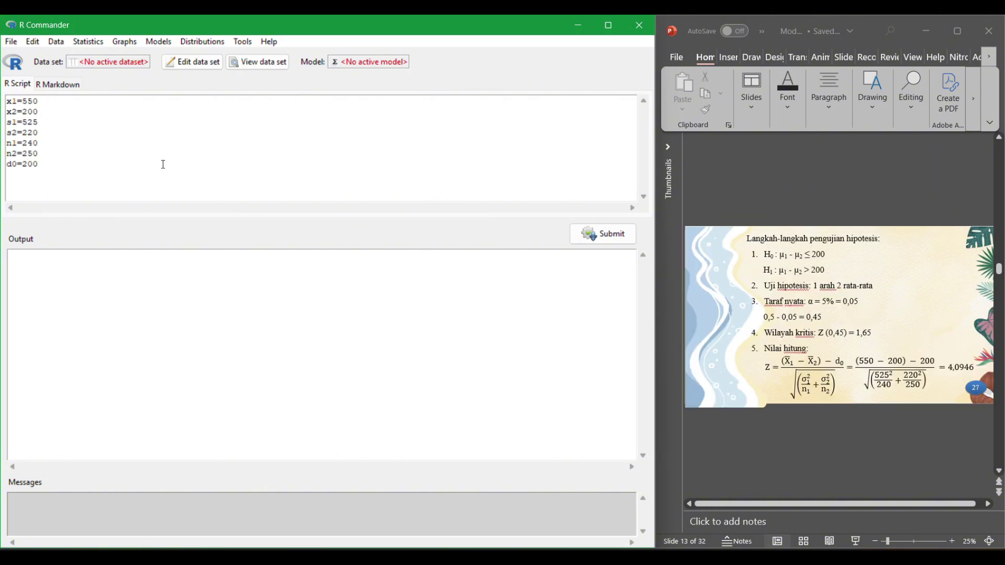
text(z0=((x1-x2)-d0)/(sqrt((s1)
text(^)
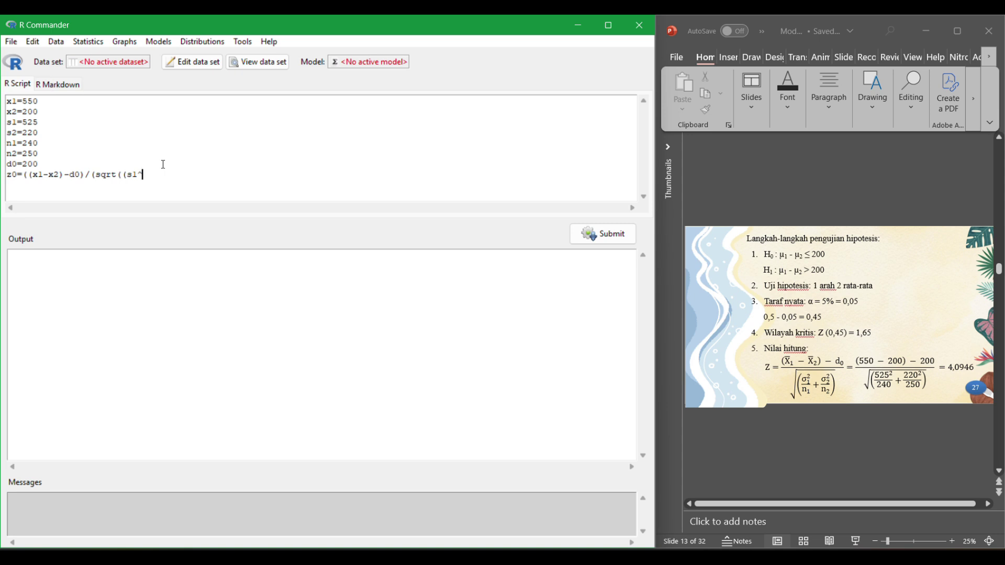
text(2/n1)+(s2^2/n2)
key(Return)
key(BackSpace)
text())
key(Return)
- Add a z0 line to print the two-mean statistic and run the whole case 3 script
text(z0)
key(ctrl+a)
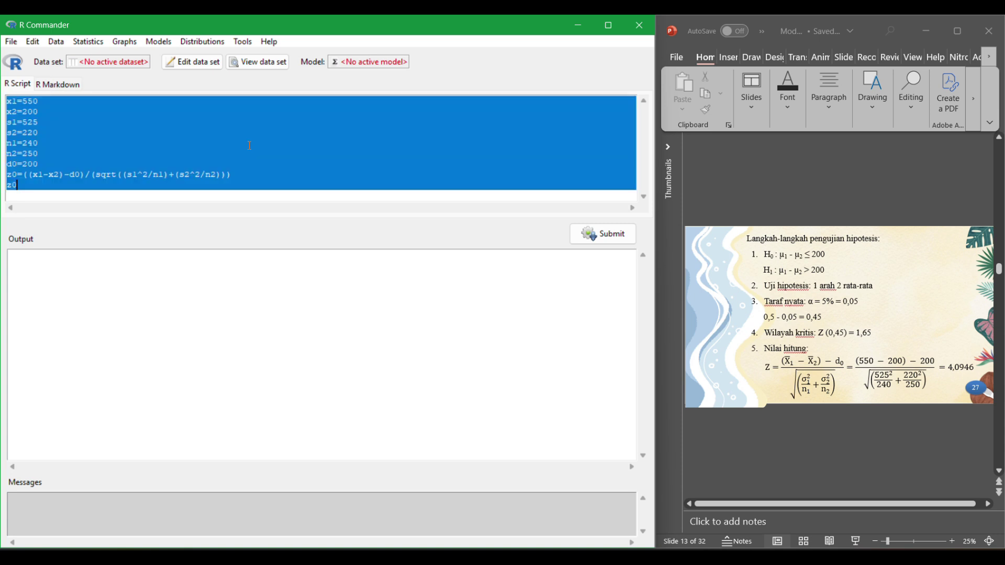
click(589, 233)
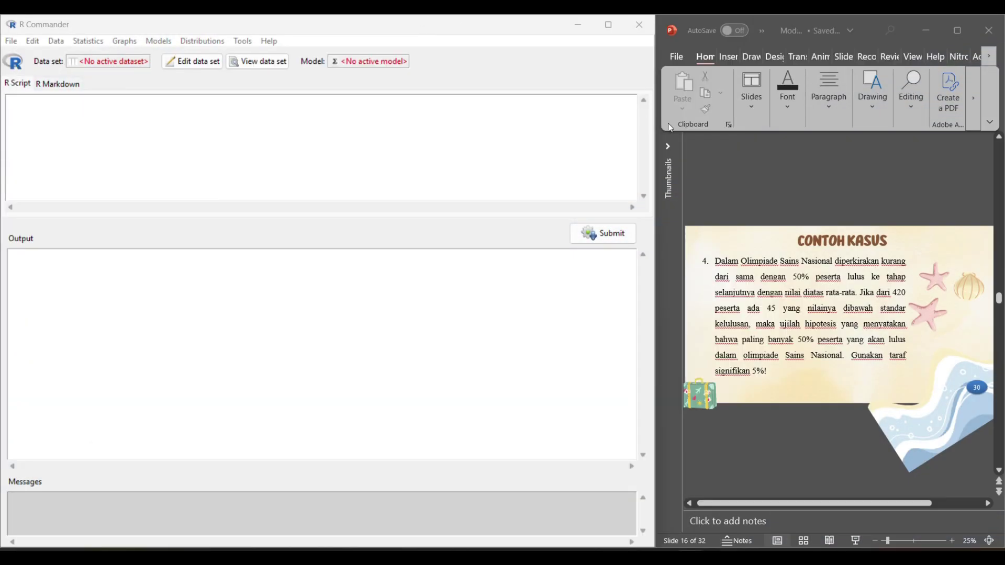
- Start the script for case 4 with the proportions p=0.50 and q=0.50
scroll(809, 208, down, 1)
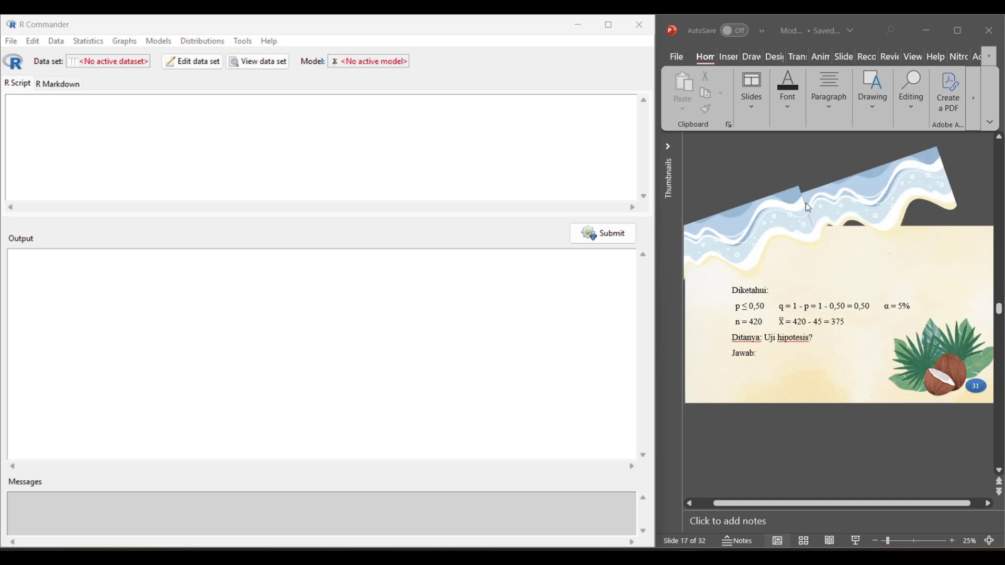
click(566, 146)
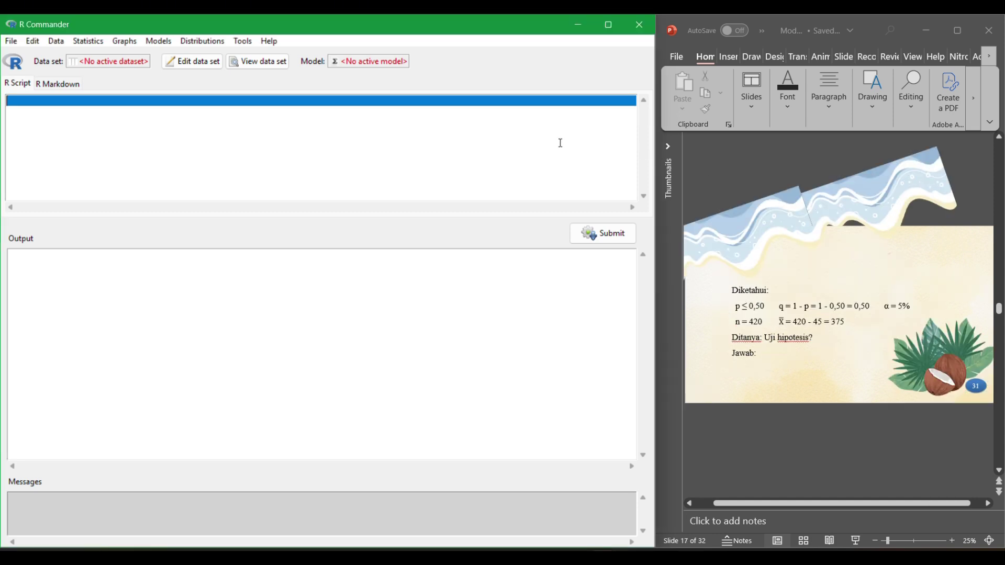
click(40, 132)
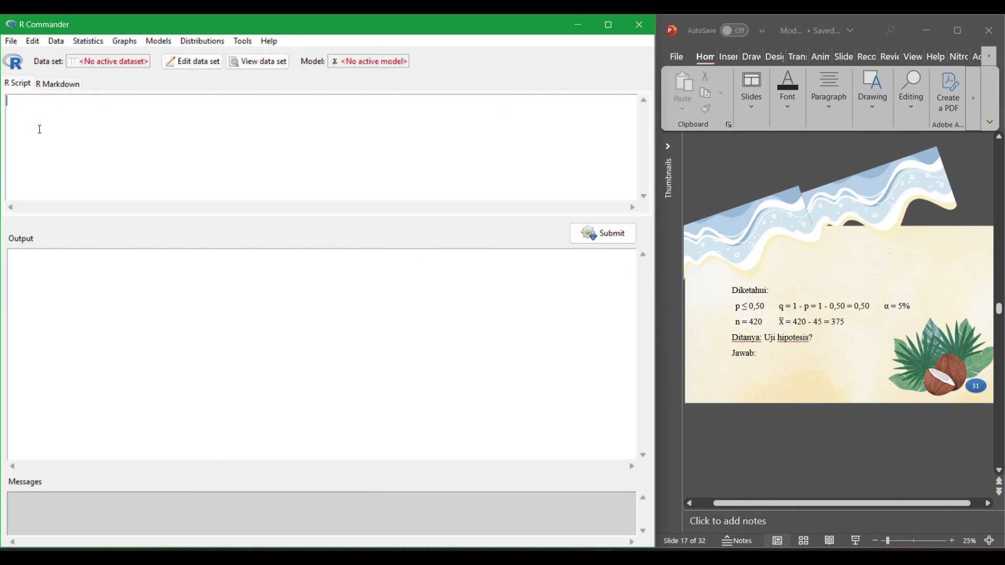
text(p=)
text(0.50)
key(Return)
text(q=0.50)
key(Return)
- Add the sample size n=420 and the success count x=375 as new script lines
text(n=)
text(420 x)
text(=37)
text(5)
key(Return)
- Add the one-proportion test statistic formula z0=(x-(n*p))/(sqrt(n*p*q)) to the script
scroll(950, 393, down, 1)
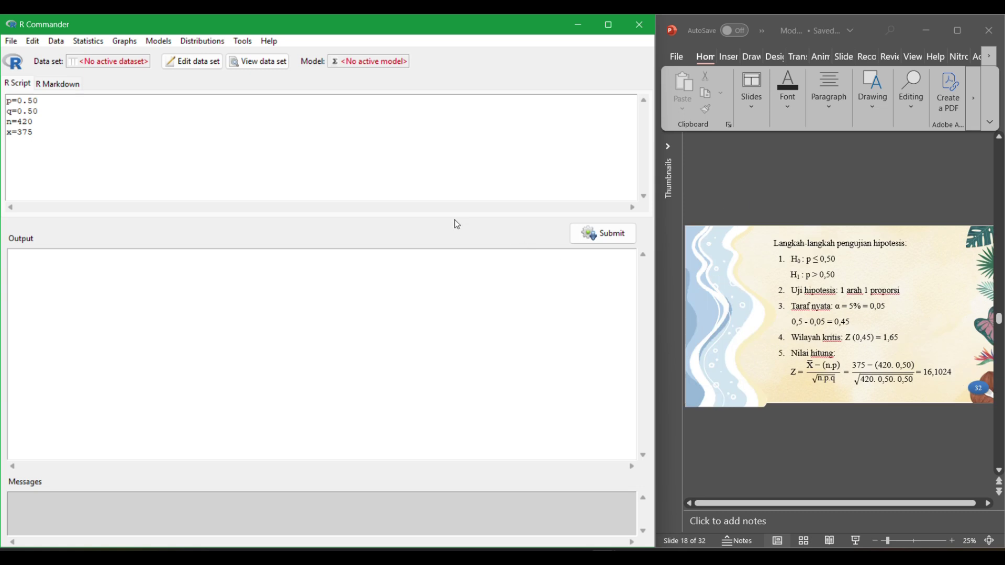
text(z0=(x-(n*p))/(sqrt(n*p)
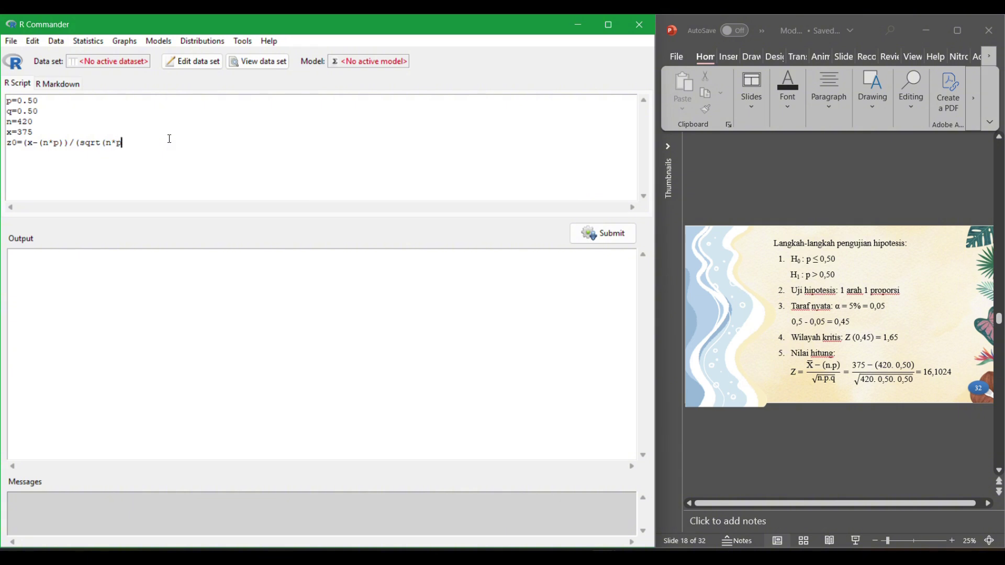
text(*q)))
key(Return)
- Add a z0 line to print the one-proportion statistic and run the whole case 4 script
text(z0)
key(ctrl+a)
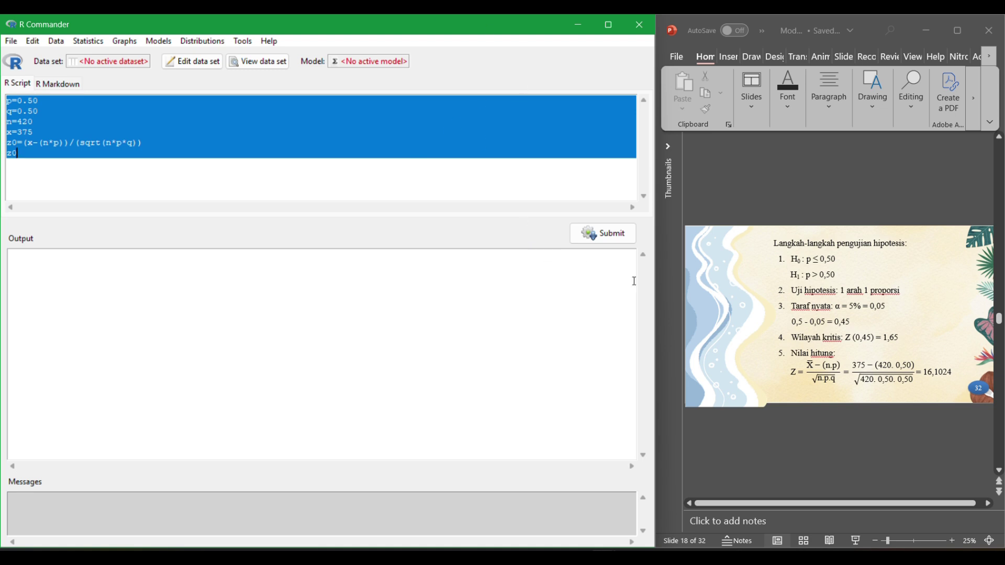
click(616, 240)
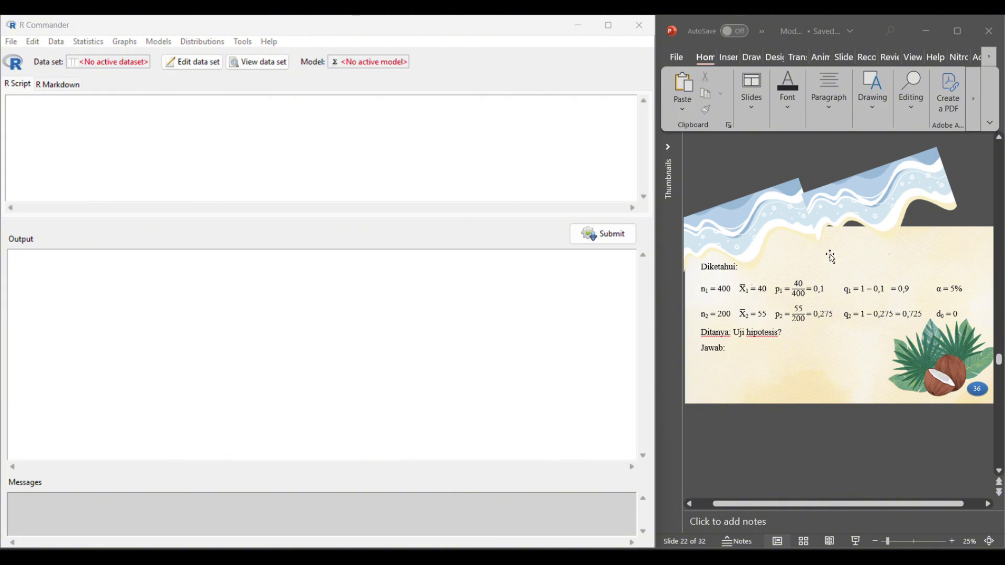
- Review the case 5 problem slide and start its script with the sample sizes n1=400 and n2=200
scroll(832, 256, up, 1)
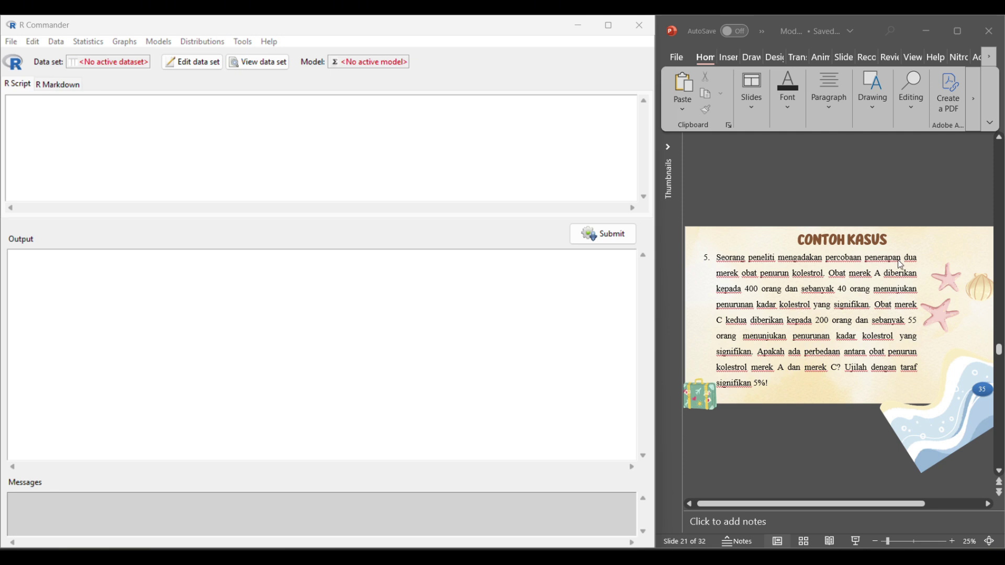
scroll(901, 266, down, 1)
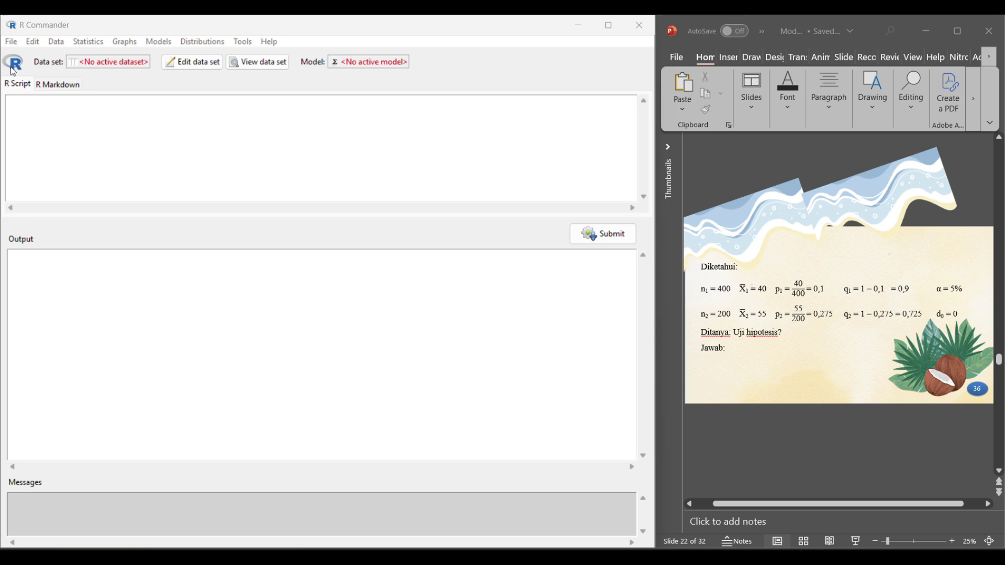
click(13, 71)
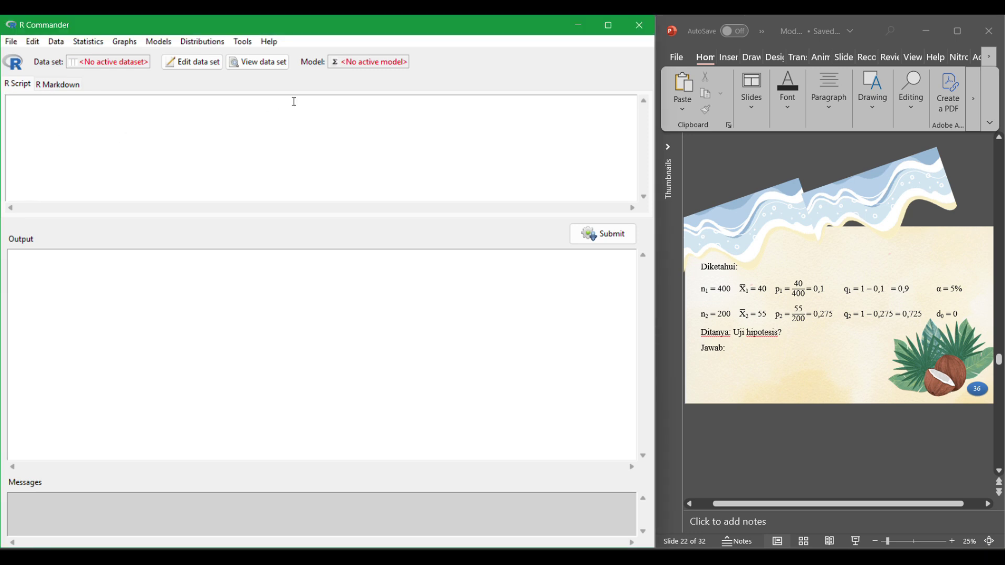
text(n1=400)
key(Return)
text(n2=)
text(200 )
- Add the lines x1=40 and x255 to the case 5 script
text(x)
text(1=)
text(40)
key(Return)
text(x255)
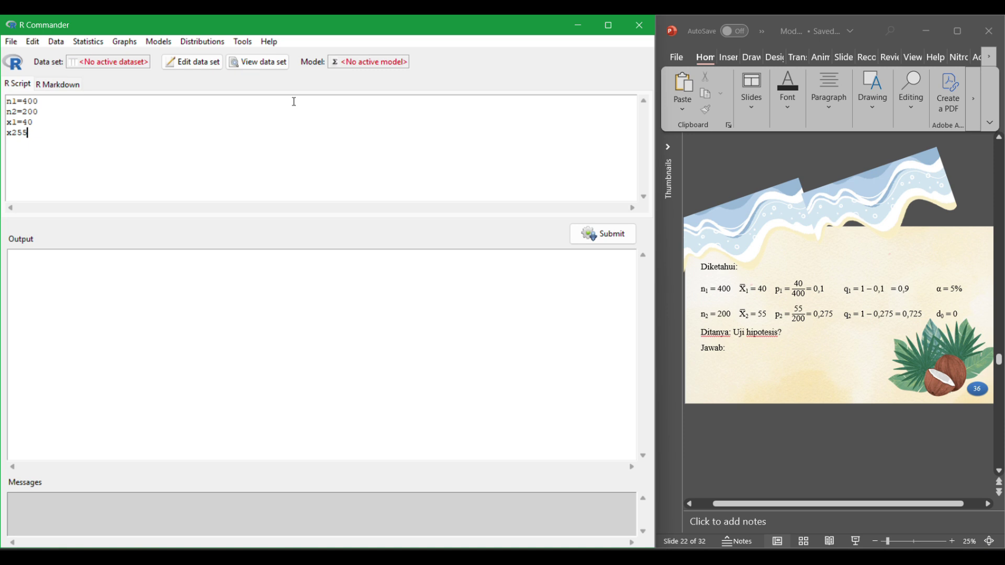
- Add the two sample proportions p1=0.1 and p2=0.275 as new script lines
key(Return)
text(pl)
text(=)
text(0)
text(.1)
key(Return)
text(p2=)
text(0.)
text(275)
- Add the complements q1=0.9 and q2=0.725 and the hypothesized difference d0=0 to the script
text(q1=0)
text(.9 )
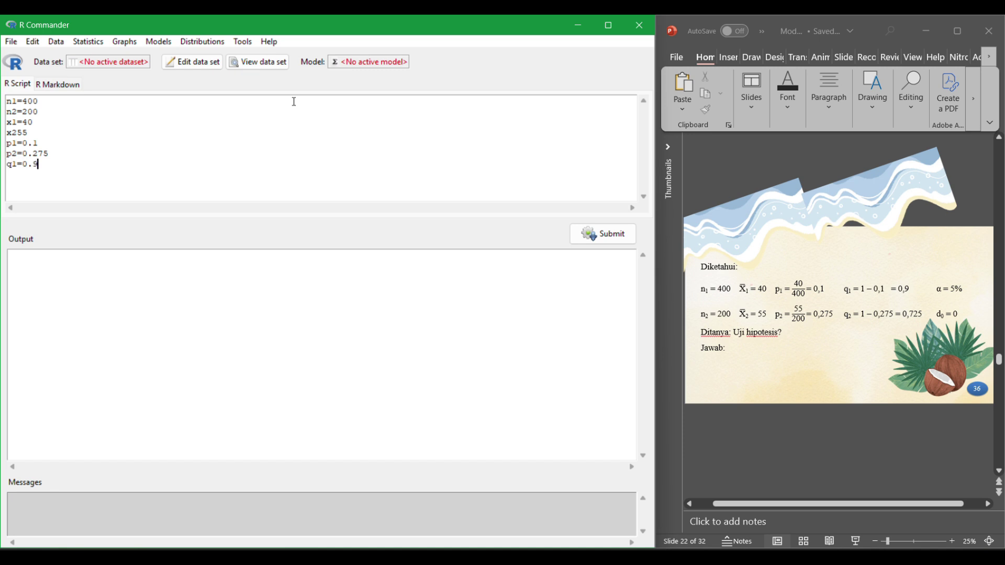
text(q2-=)
key(BackSpace)
key(BackSpace)
text(=0.725)
key(Return)
text(d0=0)
key(Return)
key(Return)
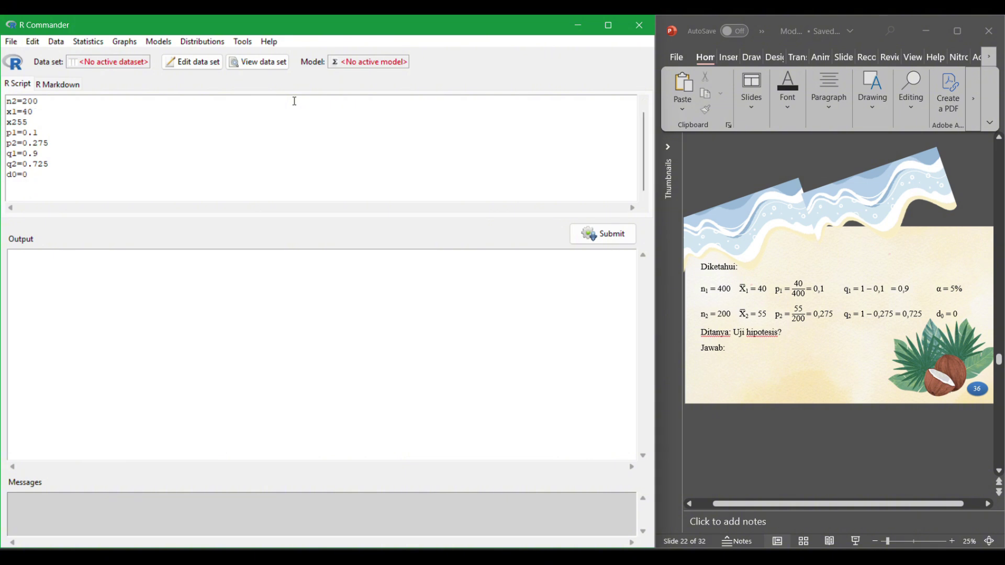
key(BackSpace)
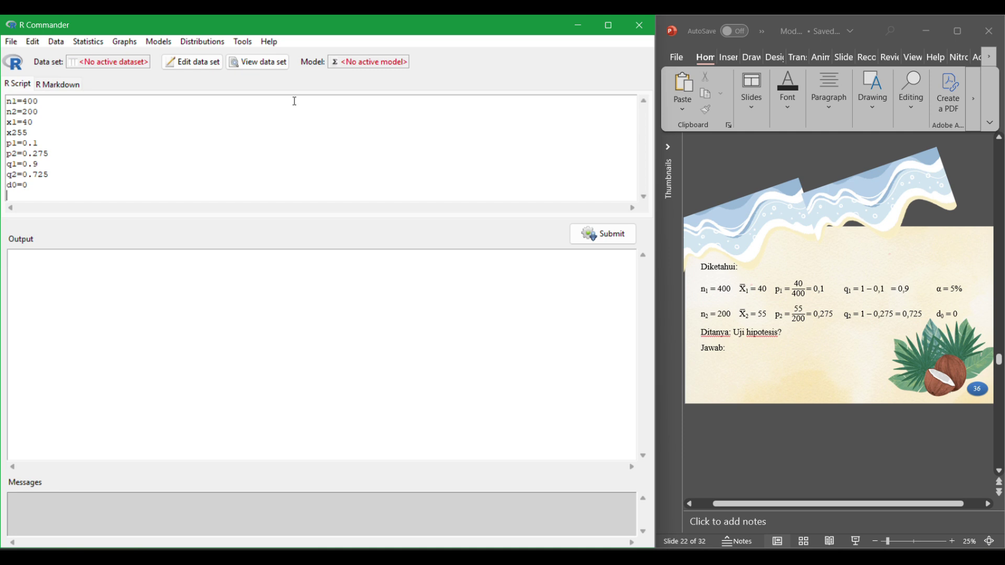
- Add the two-proportion formula z0=((p1-p2)-d0)/(sqrt((p1*q1/n1)+(p2*q2/n2))) and a z0 line to print the result
text(z0=)
scroll(747, 372, down, 1)
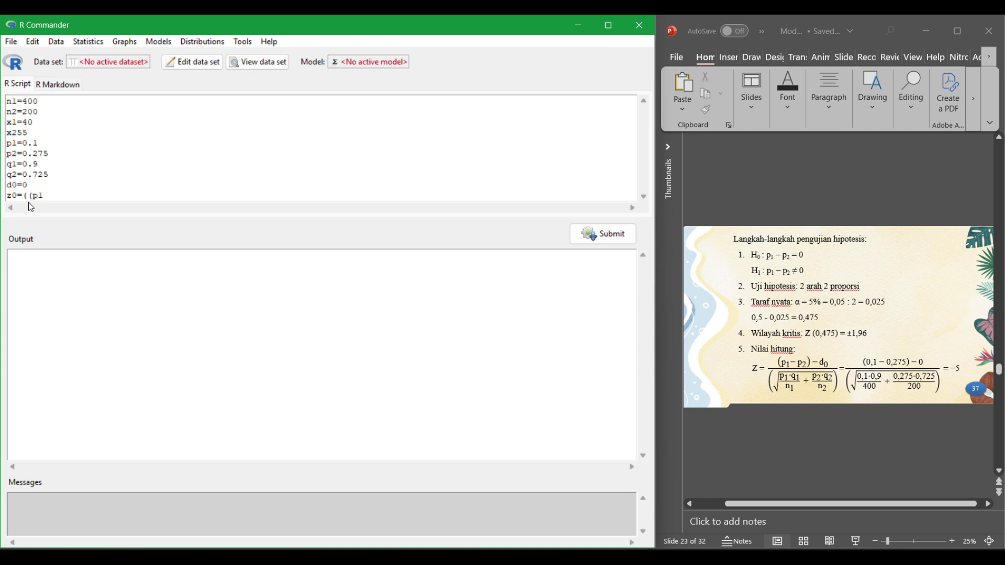
text(((p1-p2)-d0)/(sqrt((p1*q1/n1)
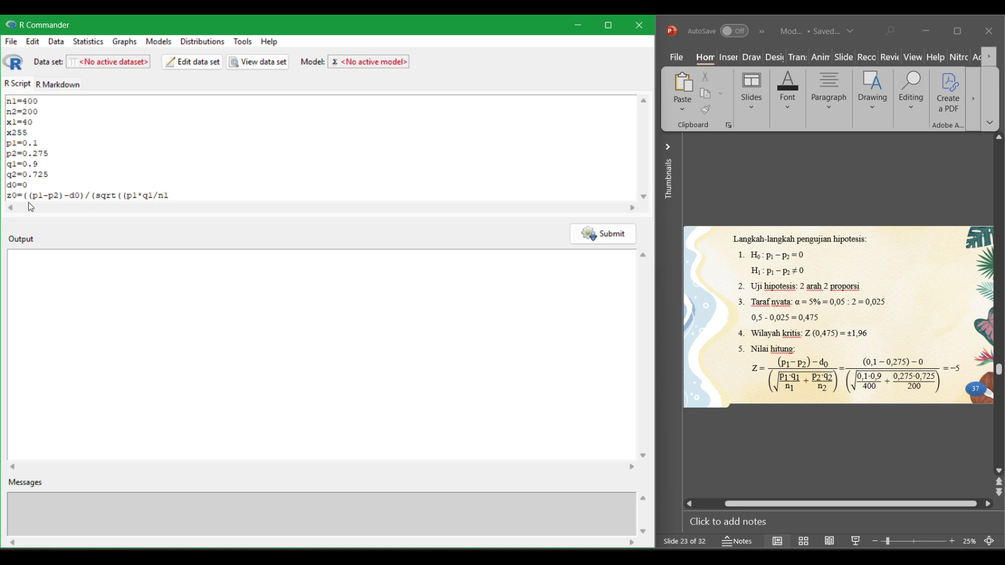
text()+(p2*q2/n2))))
key(Return)
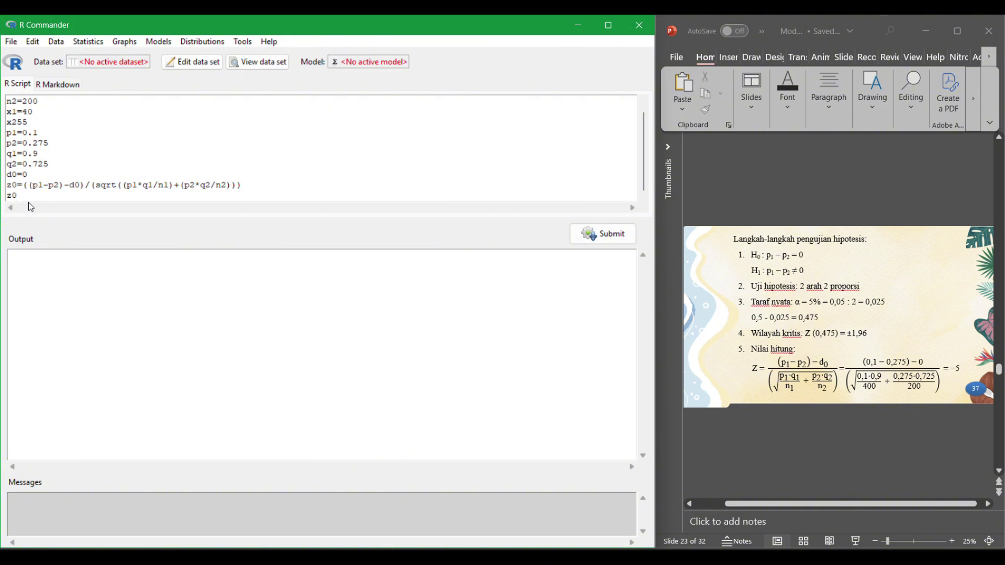
- Run the whole case 5 script and review its output
key(ctrl+a)
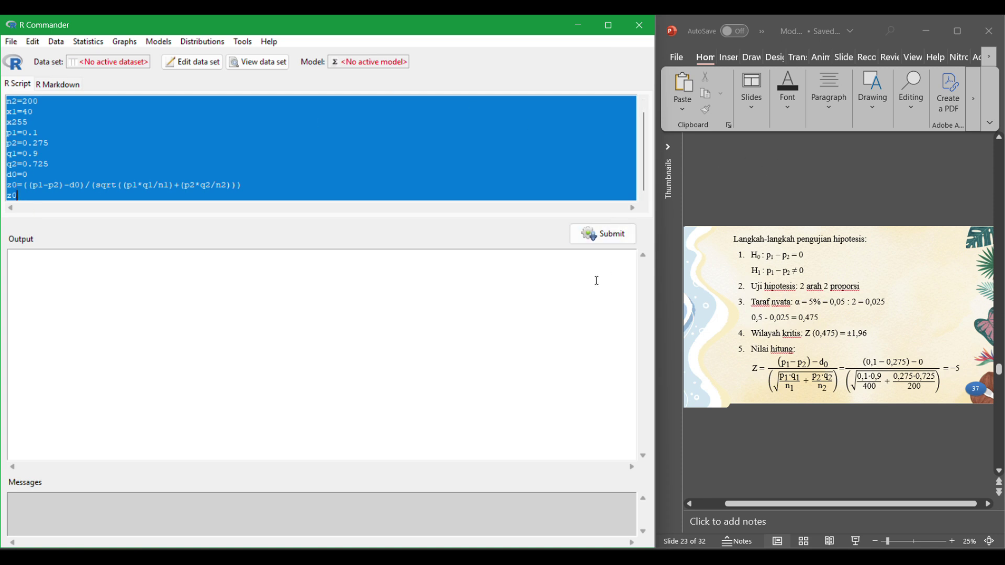
click(590, 244)
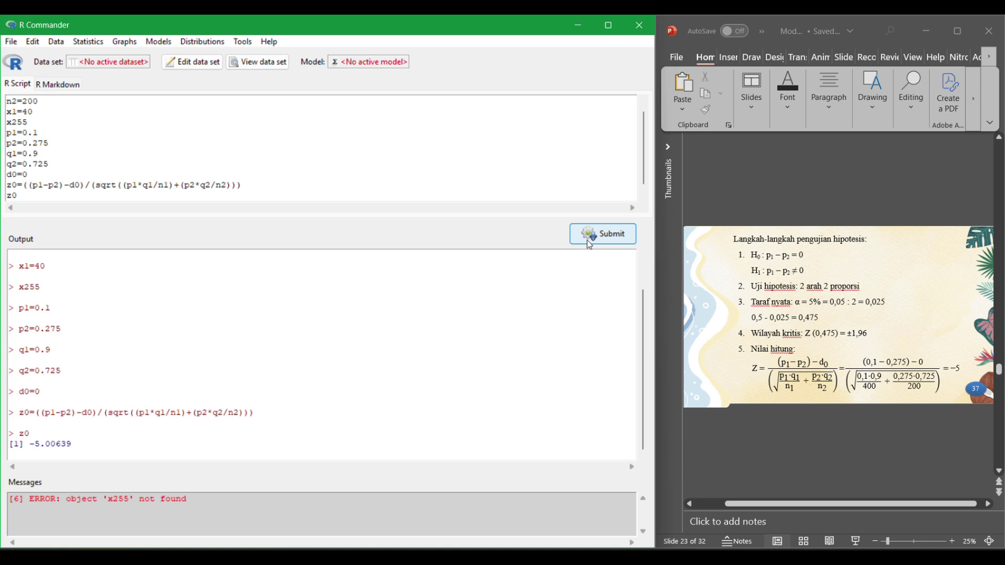
scroll(455, 330, up, 1)
scroll(455, 330, down, 1)
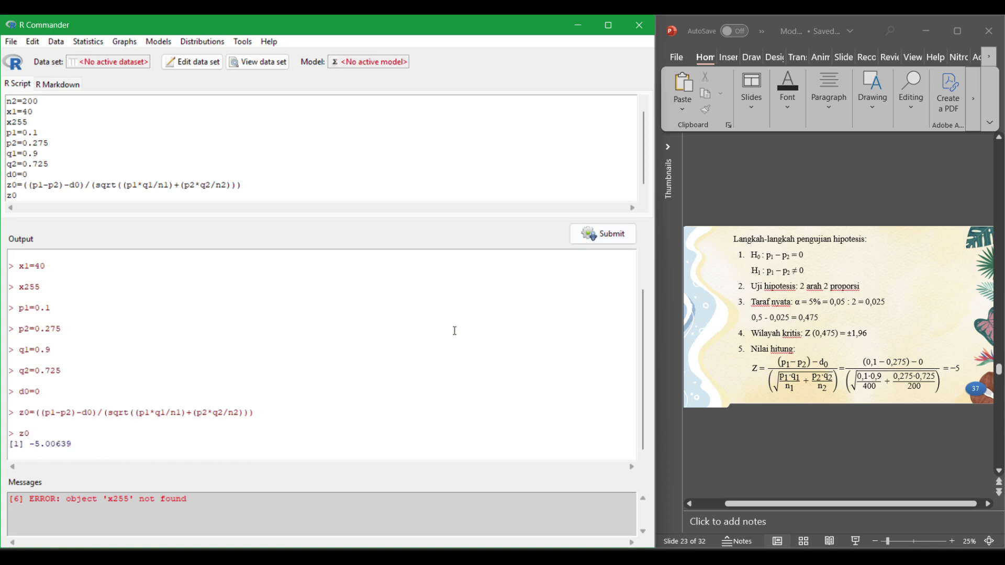